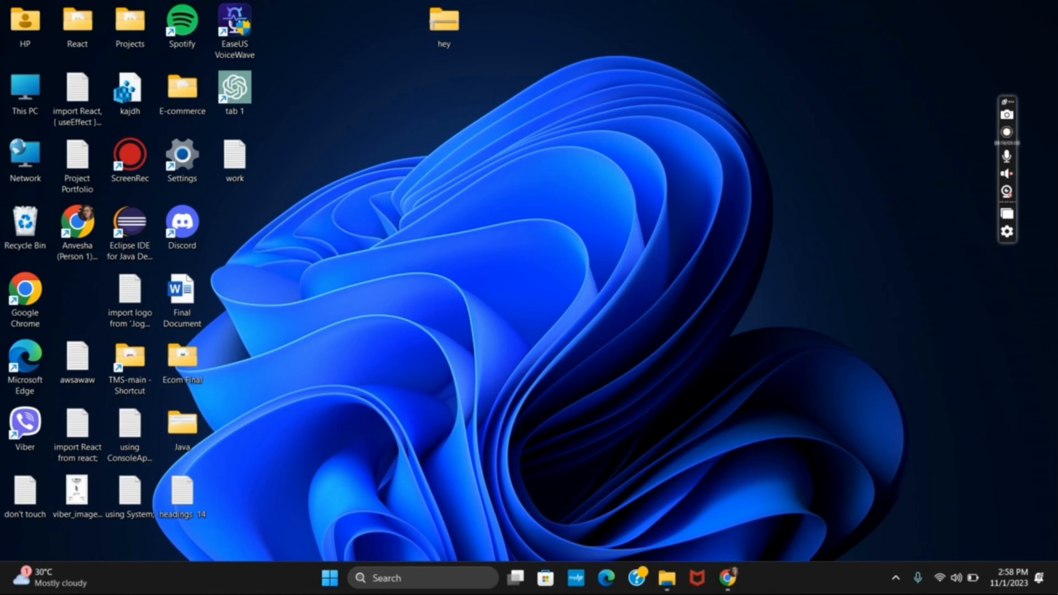
Step: Set the projection mode to Extend so the desktop spans both screens
key("super+p")
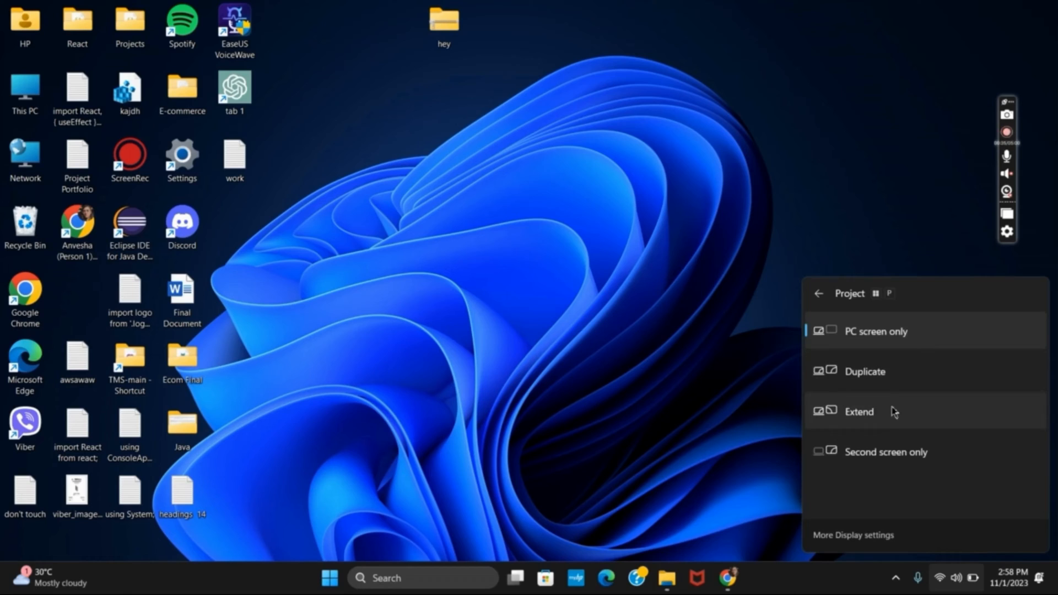
left_click(894, 412)
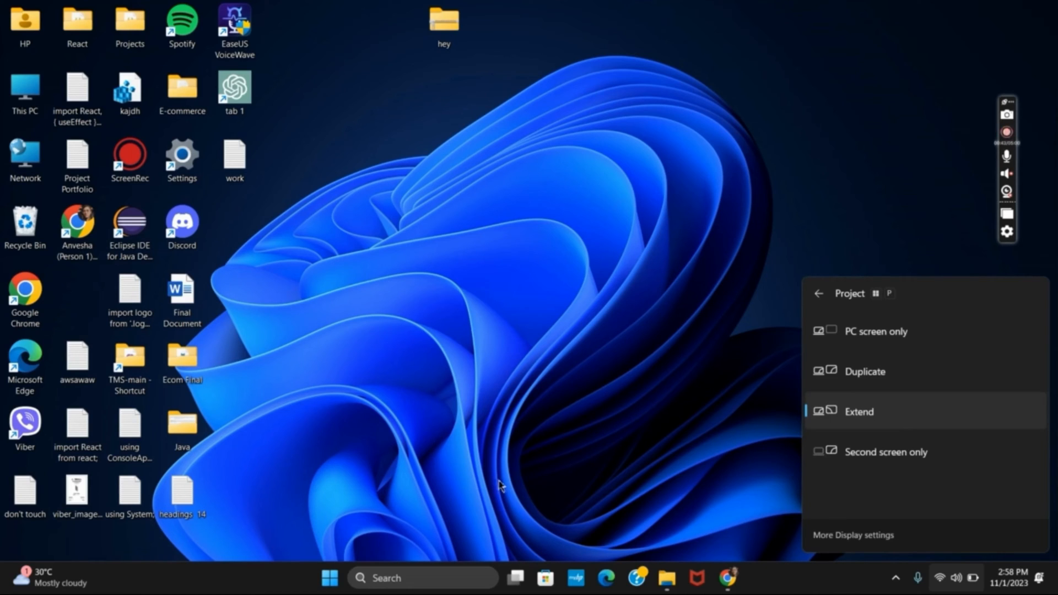
Step: Launch the Settings app from taskbar search with the query 'se'
left_click(407, 588)
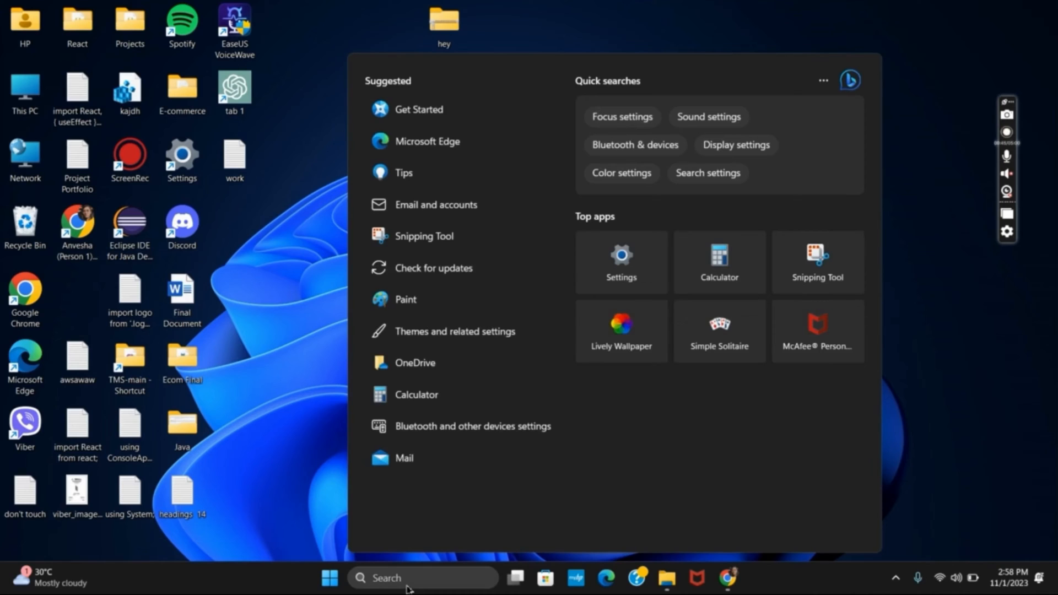
left_click(389, 572)
type("se")
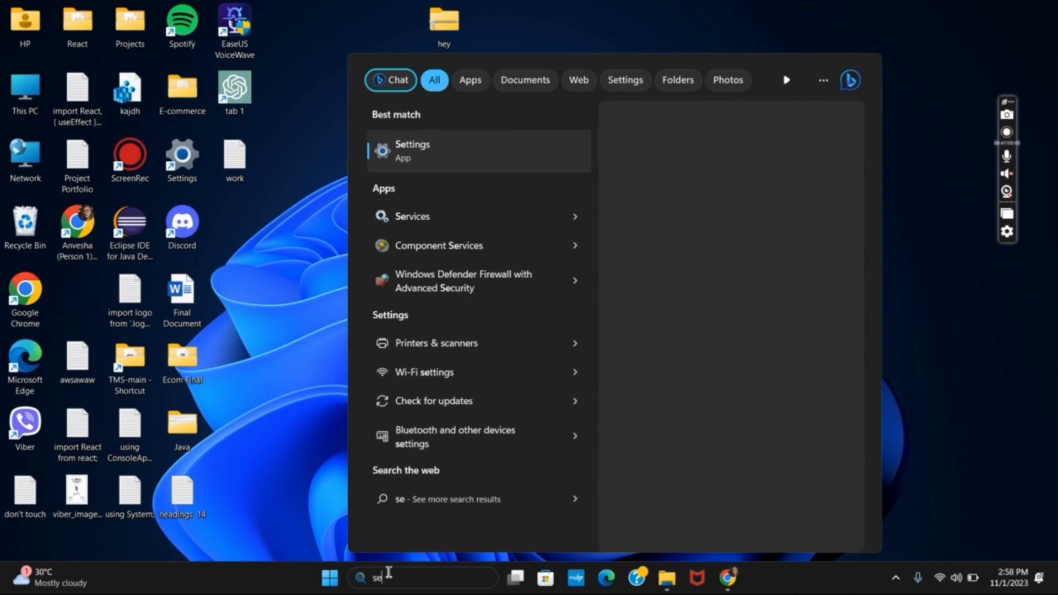
key("Return")
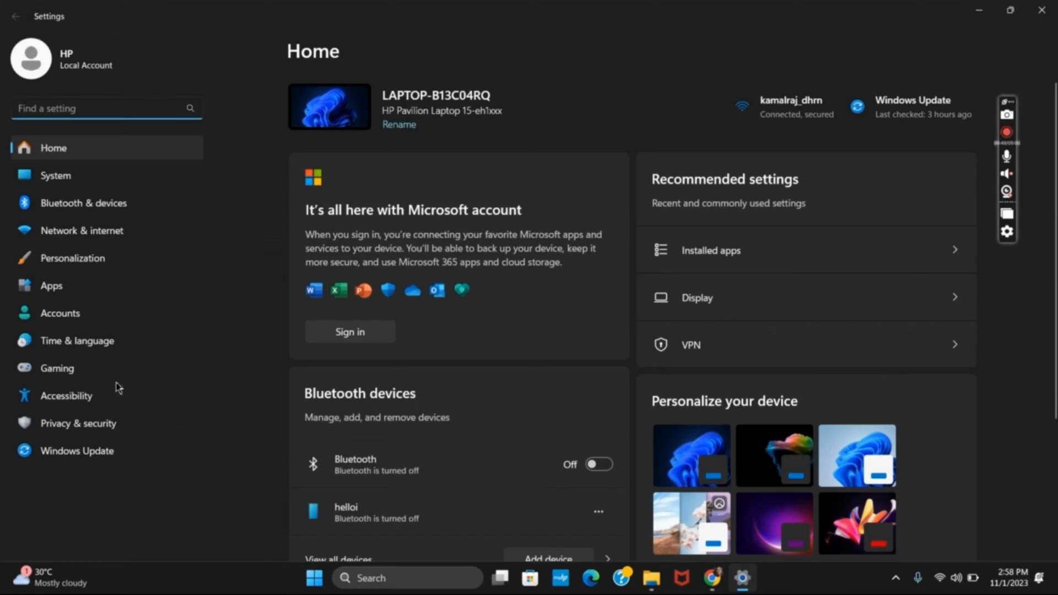
Step: Go to the Display page under System in Settings
left_click(85, 189)
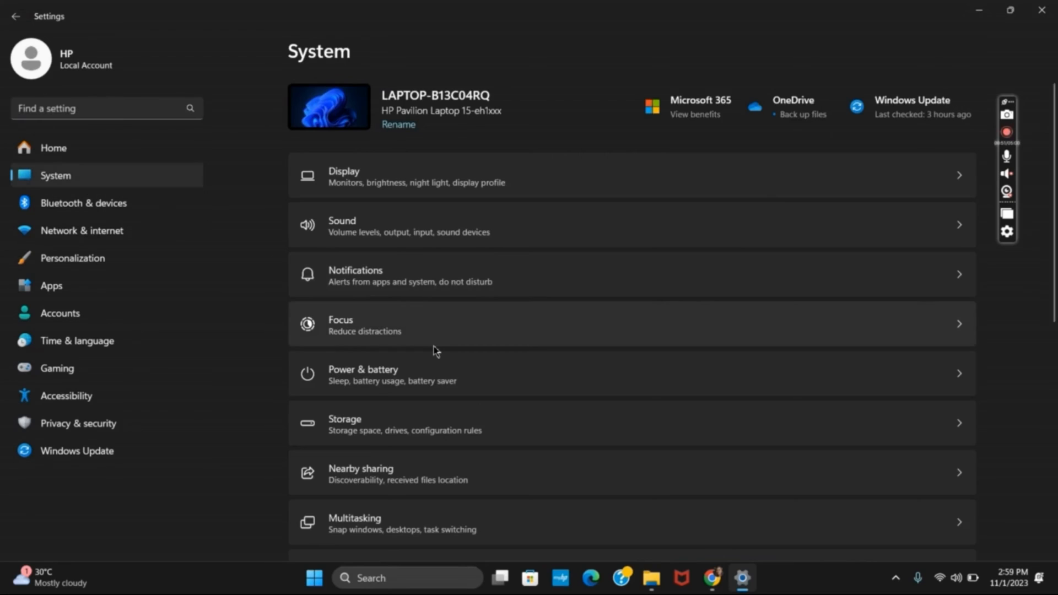
scroll(436, 351, "down", 10)
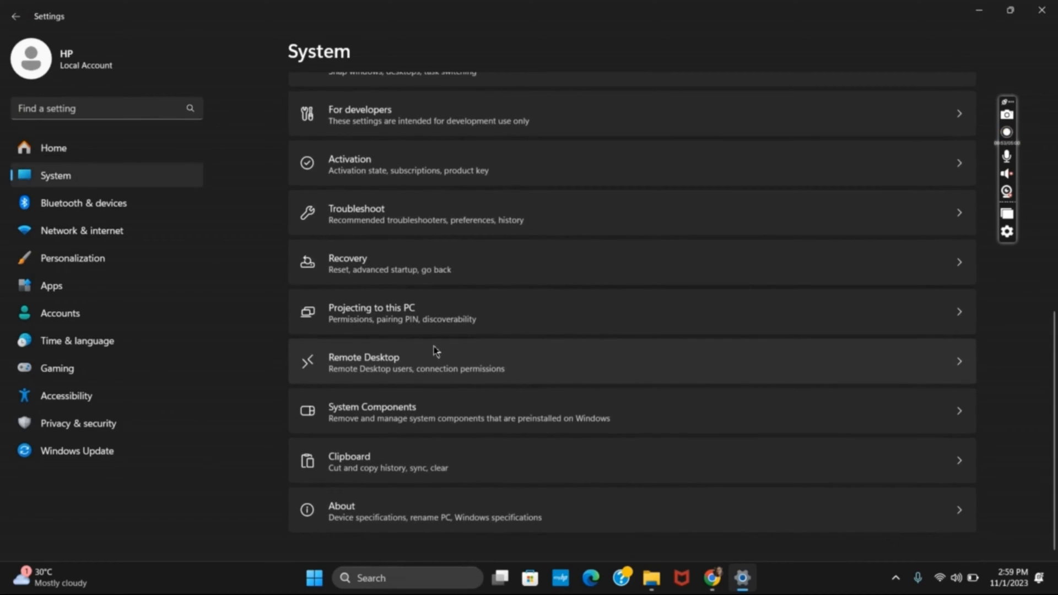
scroll(436, 351, "up", 1)
scroll(463, 350, "up", 2)
scroll(463, 350, "up", 7)
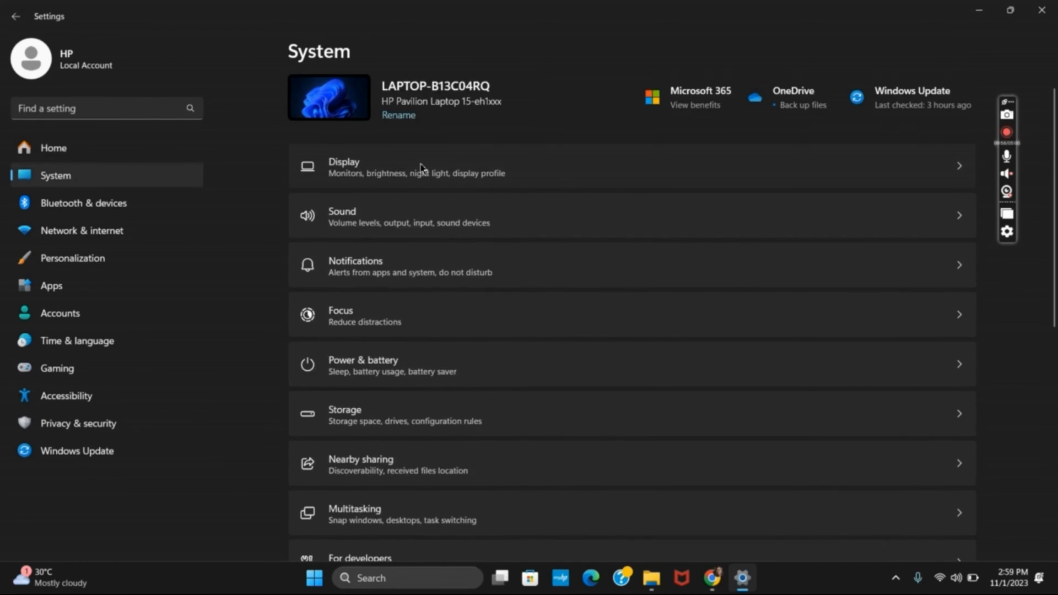
left_click(422, 169)
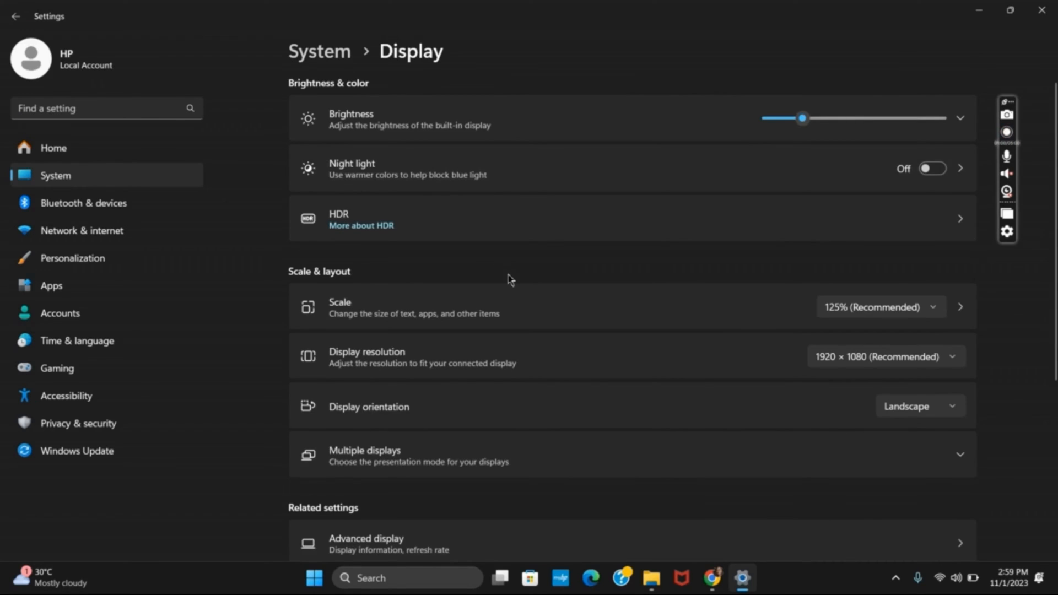
scroll(575, 371, "down", 3)
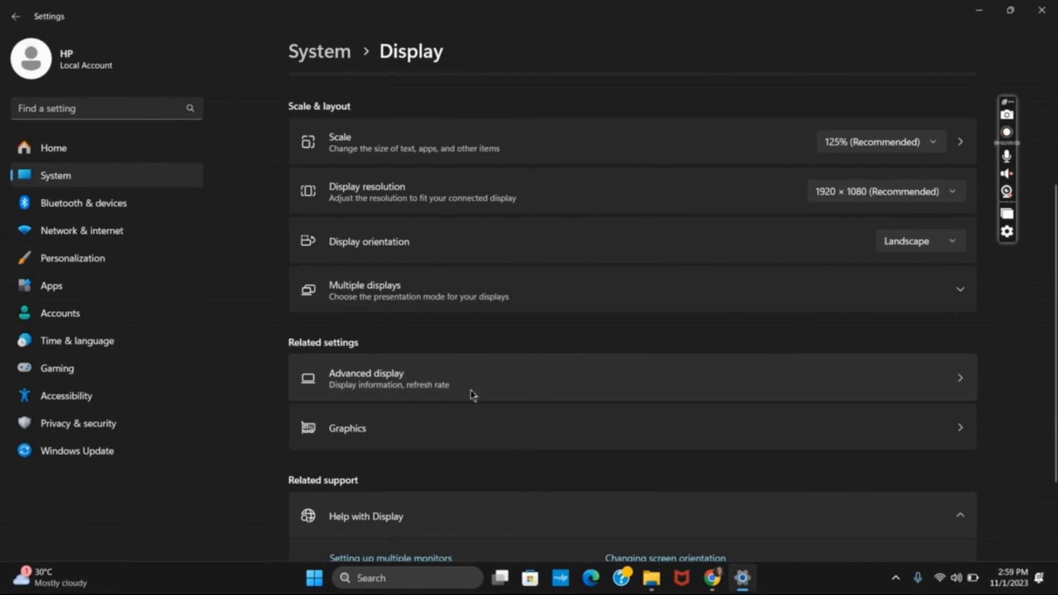
Step: Review Advanced display for the Internal Display and keep its refresh rate at 60 Hz
left_click(471, 390)
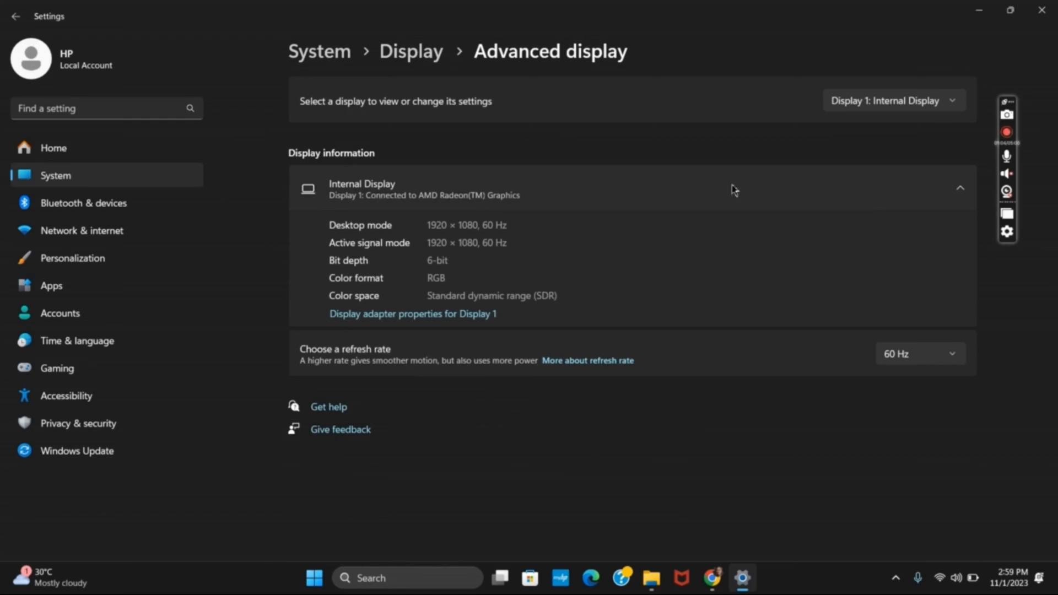
left_click(882, 103)
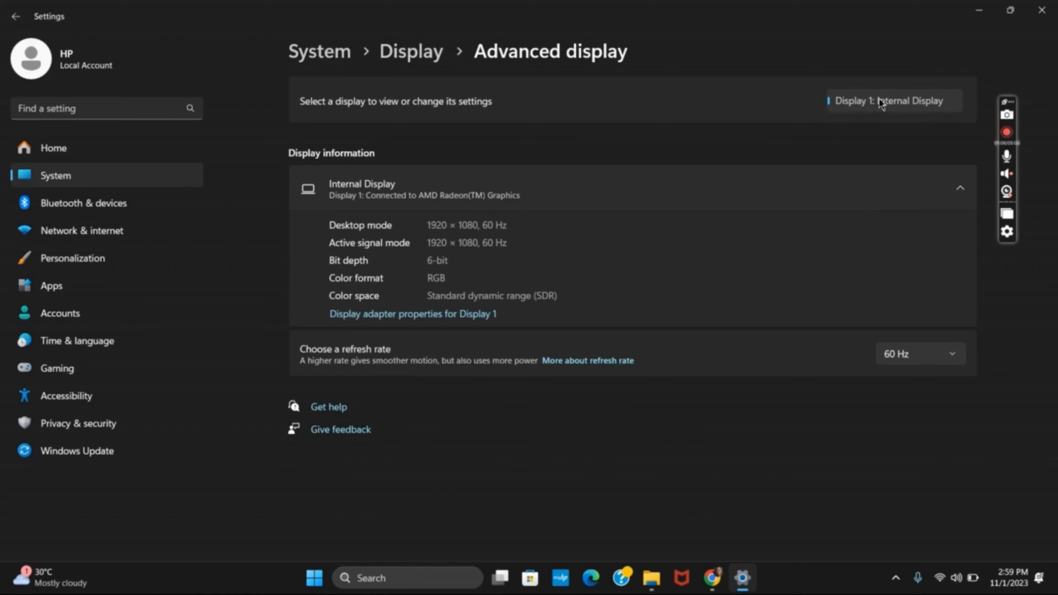
left_click(882, 103)
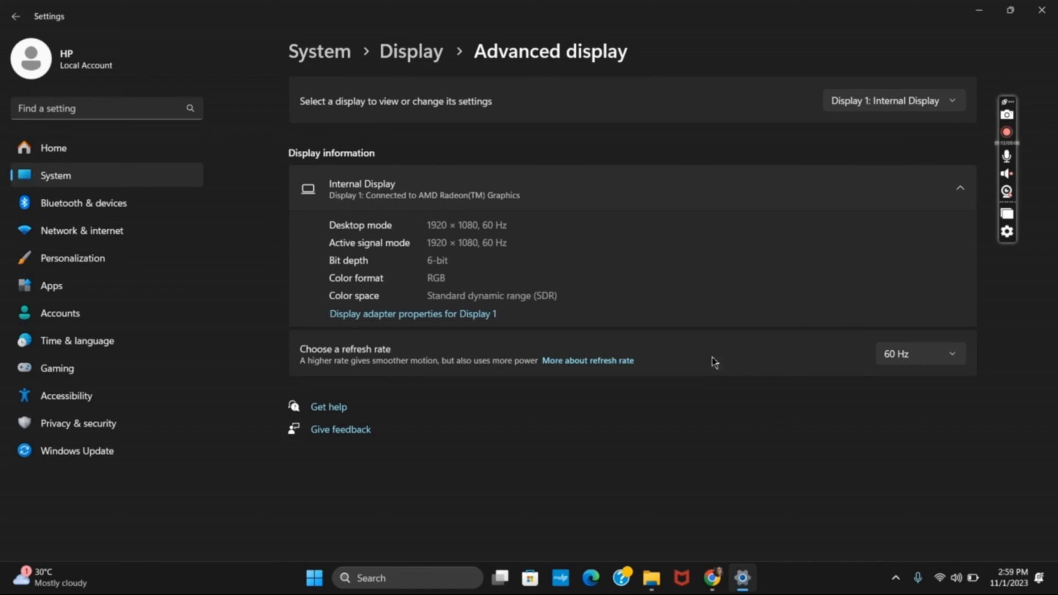
left_click(913, 357)
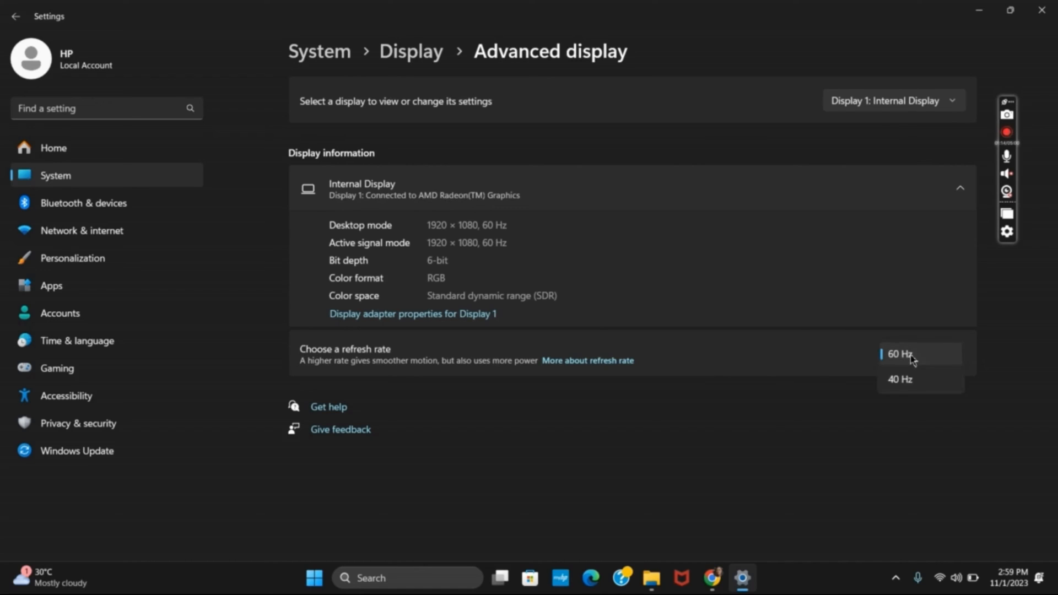
left_click(724, 506)
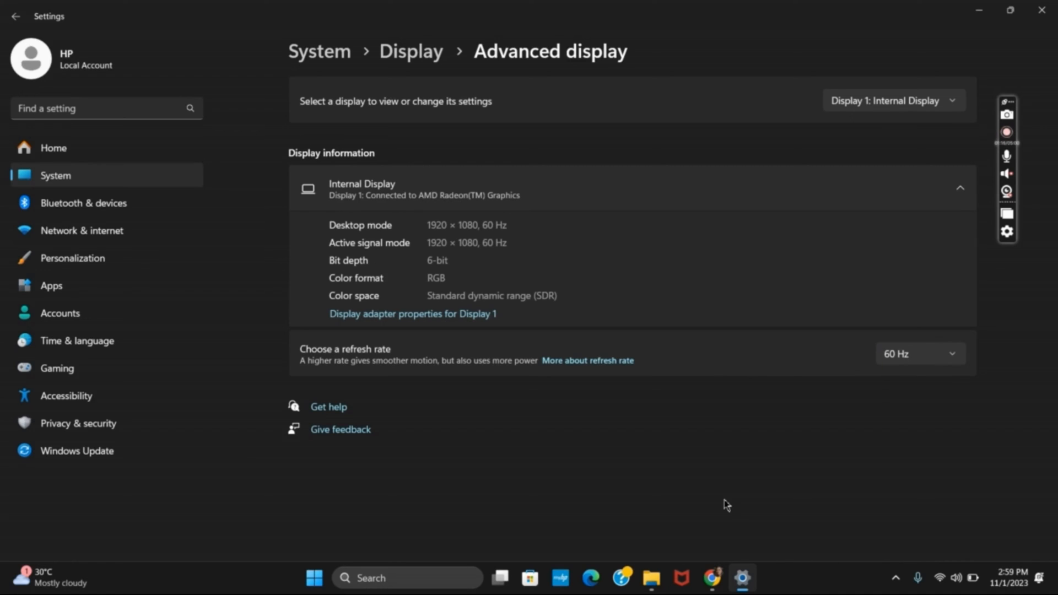
Step: Minimize Settings and launch Device Manager from taskbar search
left_click(981, 11)
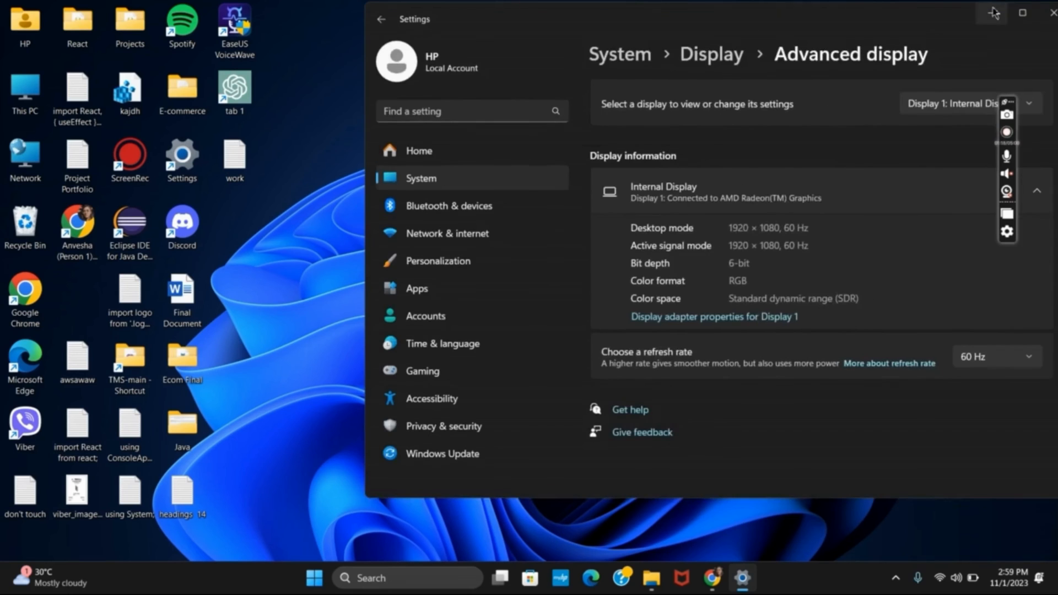
left_click(387, 578)
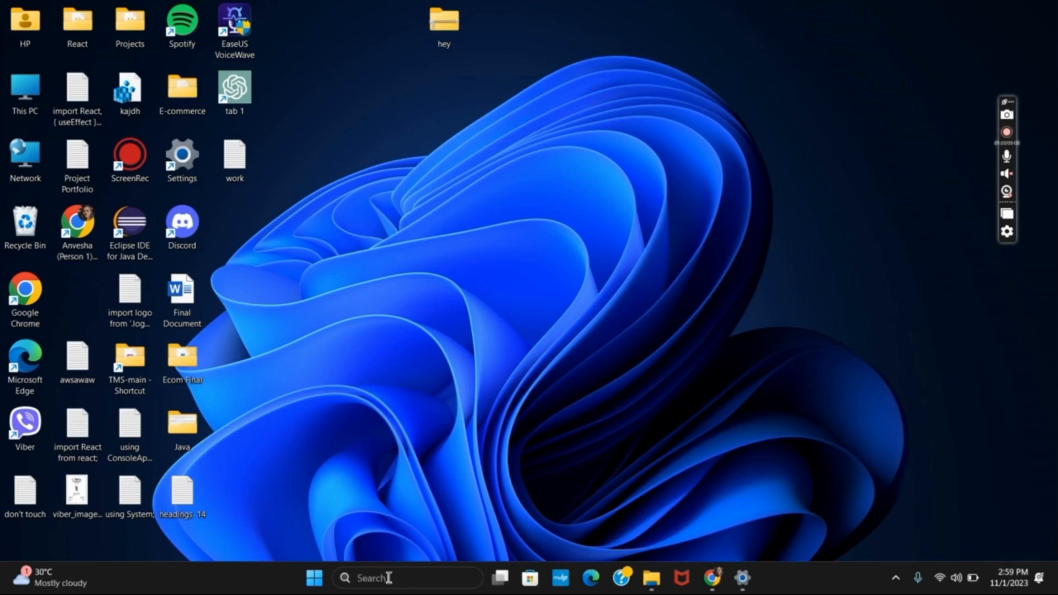
type("device manager")
key("Return")
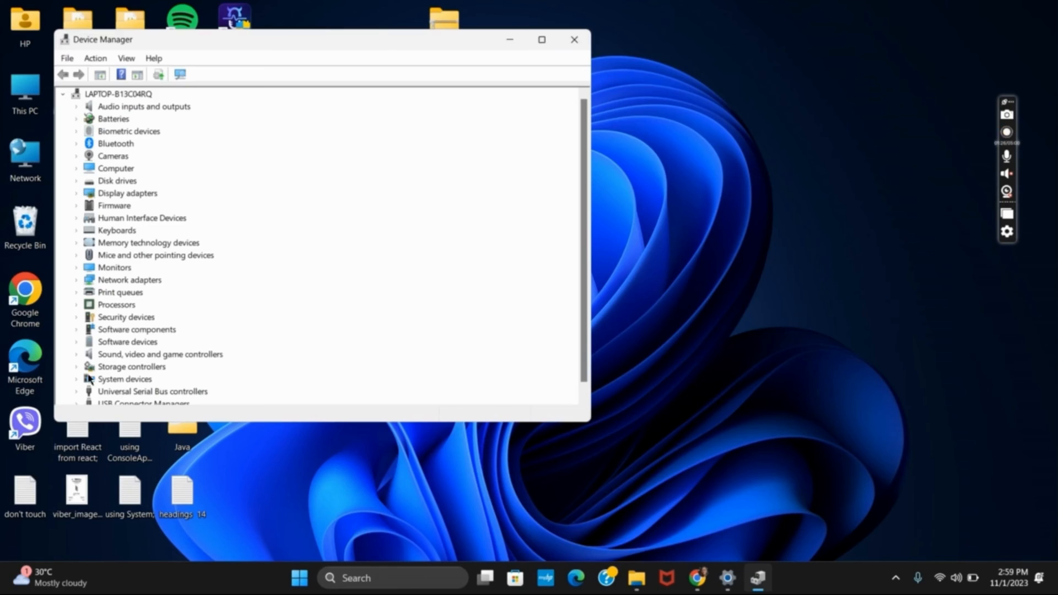
Step: Update the AMD Radeon(TM) Graphics driver under Display adapters, searching automatically
left_click(75, 193)
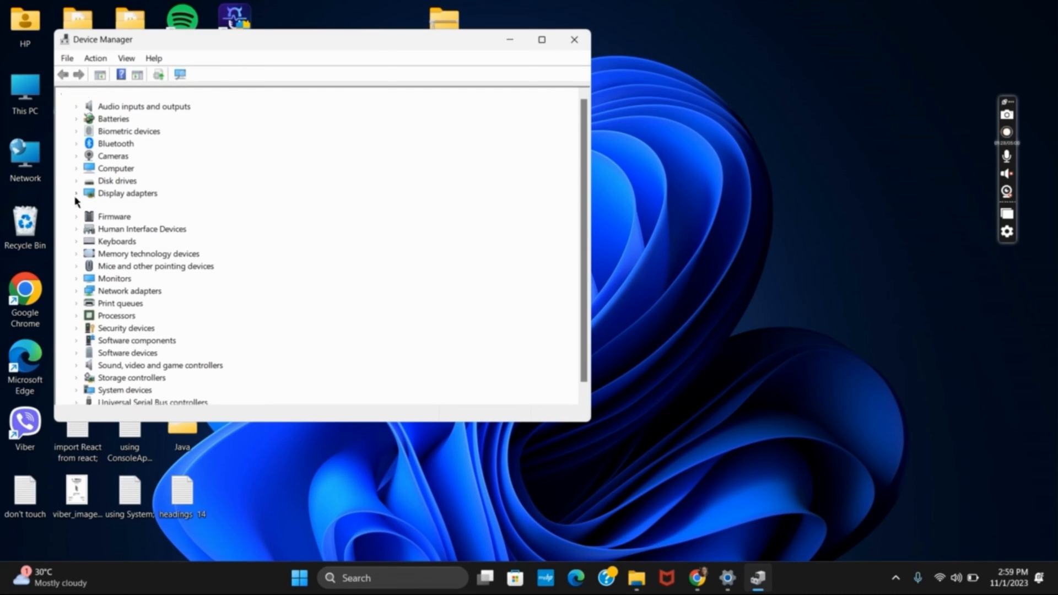
left_click(133, 207)
right_click(133, 207)
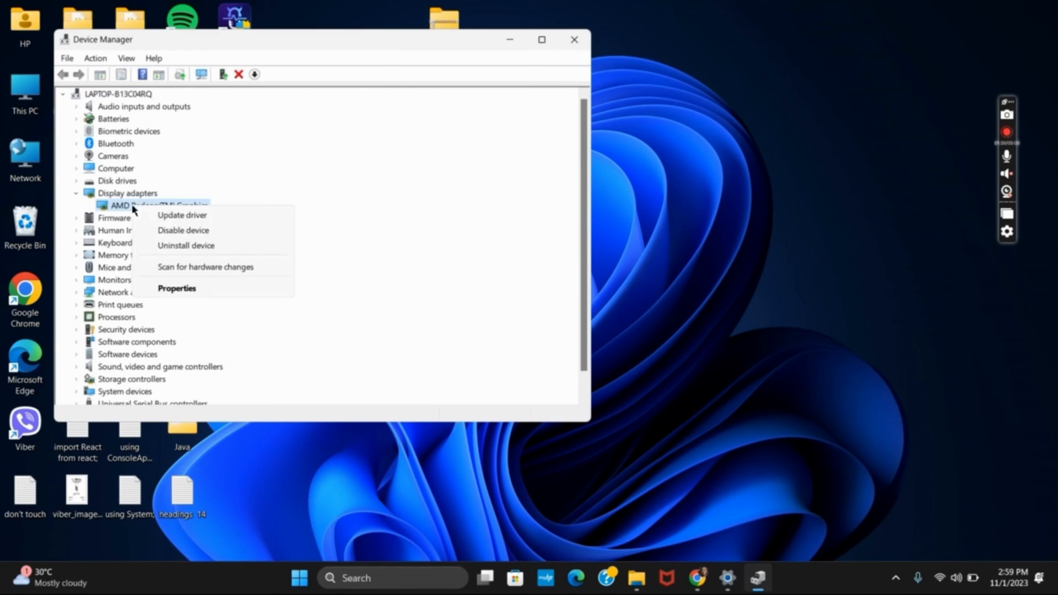
left_click(171, 215)
left_click(300, 238)
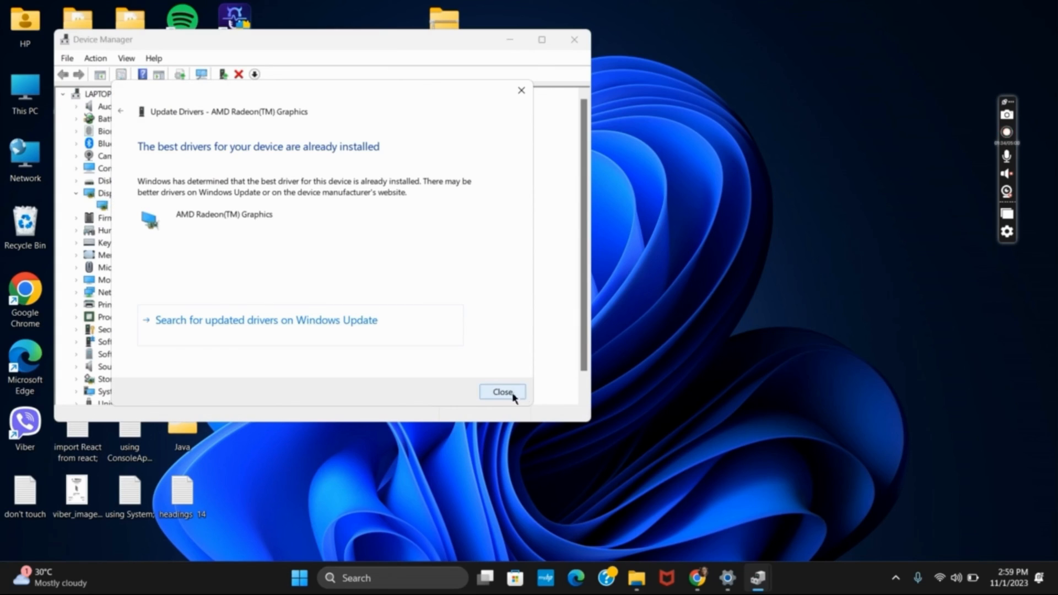
Step: Acknowledge the best-driver-already-installed result and close Device Manager
left_click(508, 395)
left_click(574, 41)
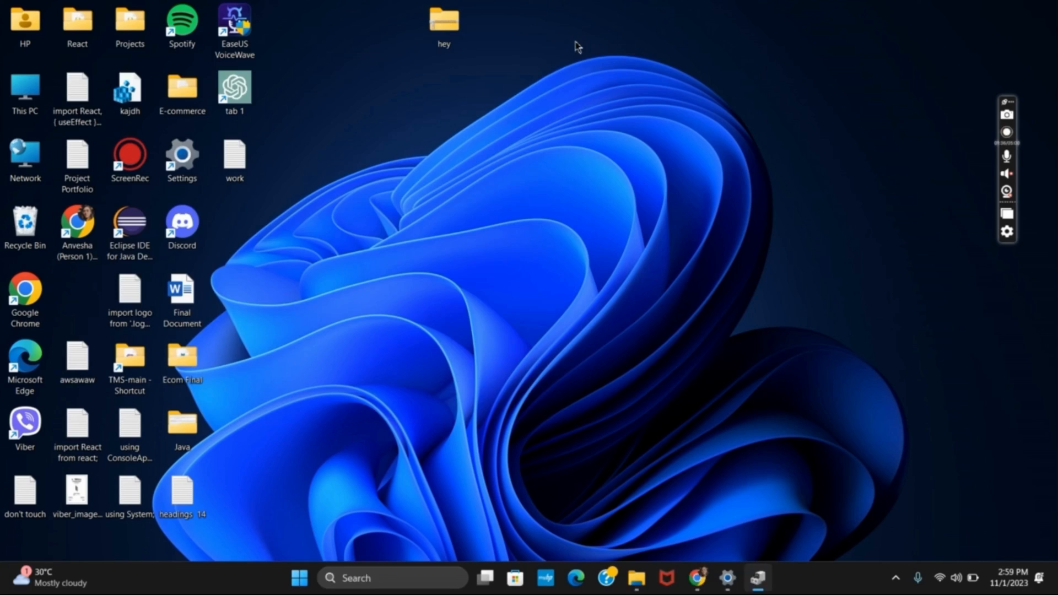